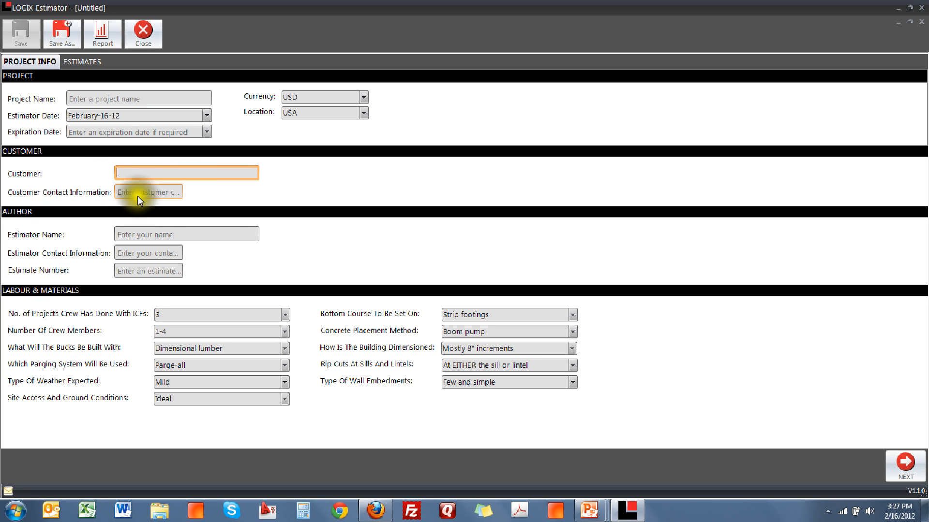
- Set the project currency to CDN and the location to Canada, accepting the matching rebar update
click(330, 94)
click(305, 106)
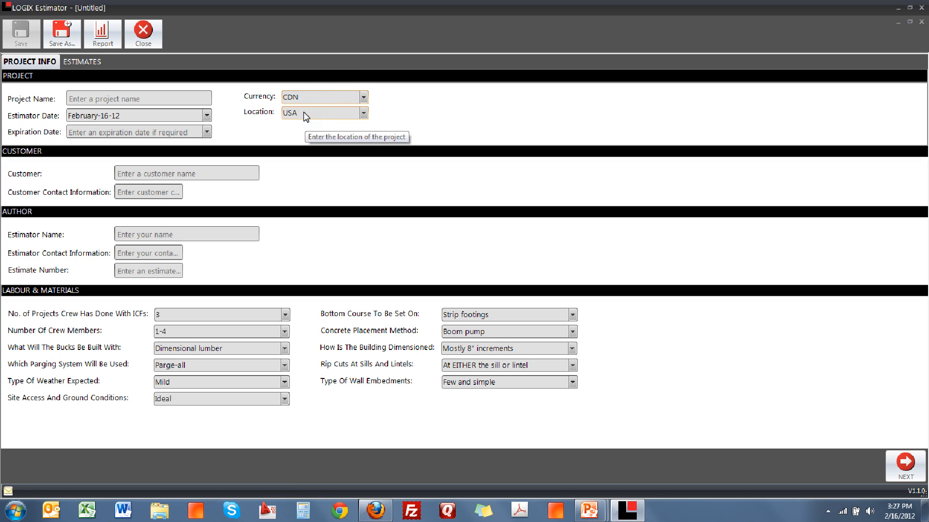
click(303, 112)
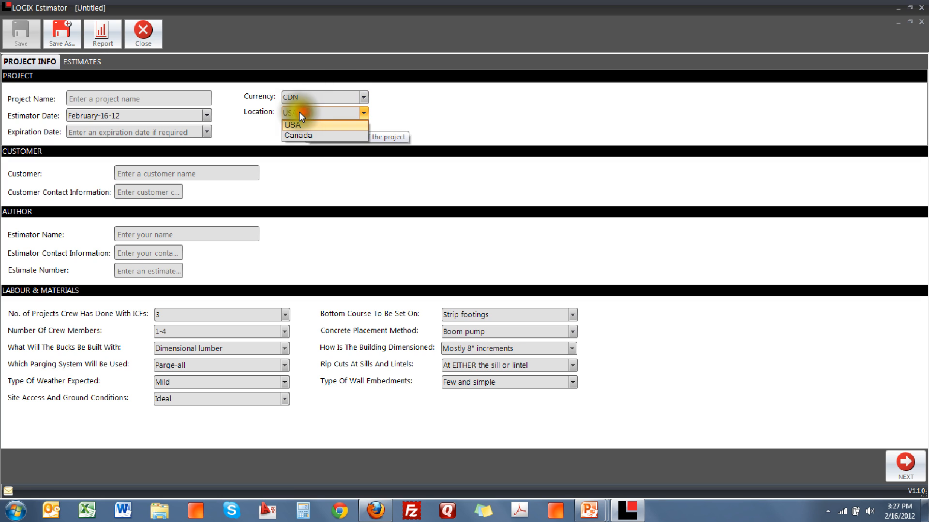
click(286, 135)
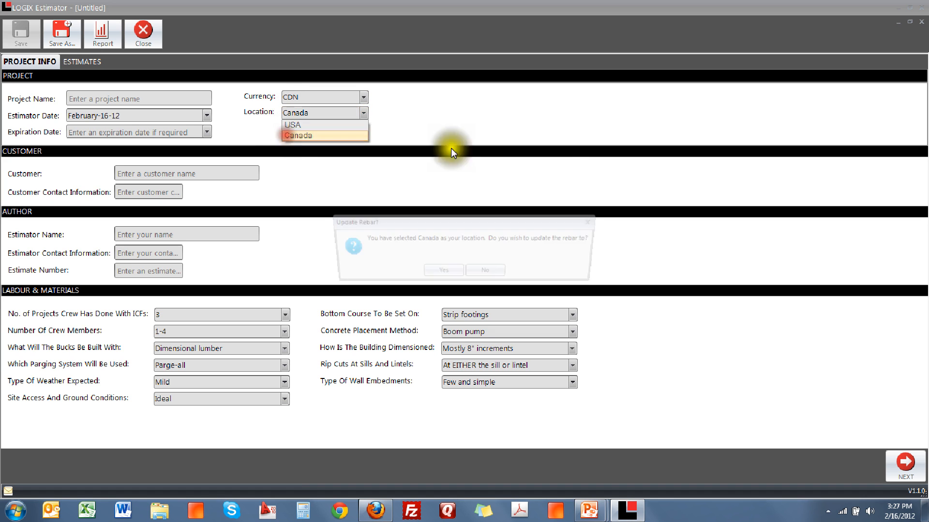
click(443, 273)
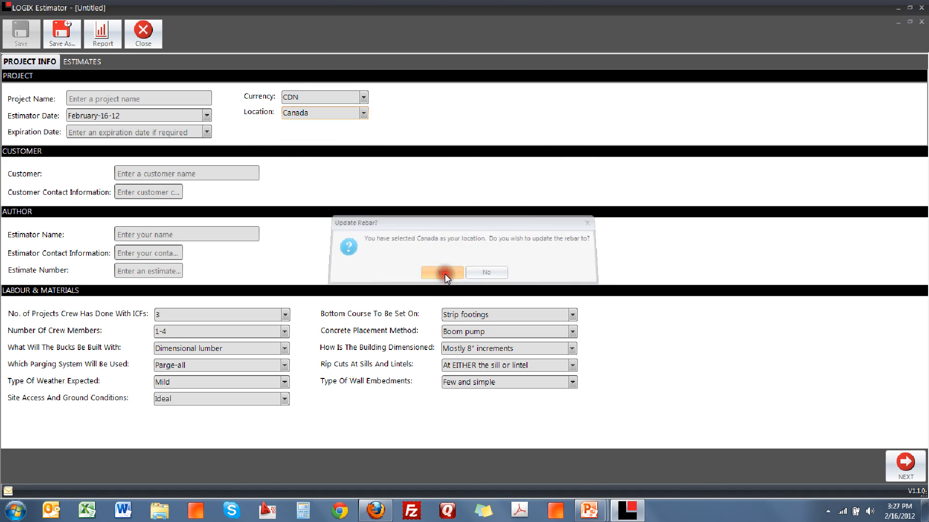
click(462, 273)
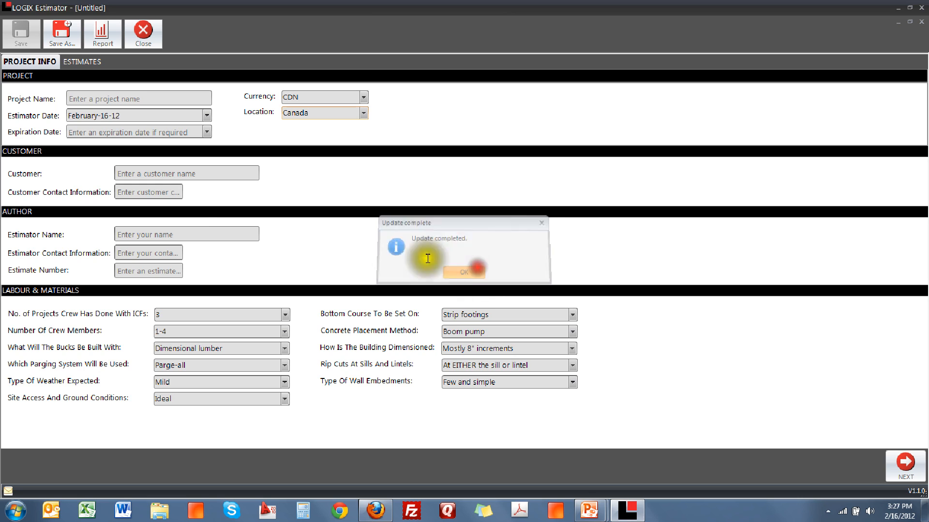
- Enter the estimator's name and contact phone number in the author information
click(171, 236)
text(Francis)
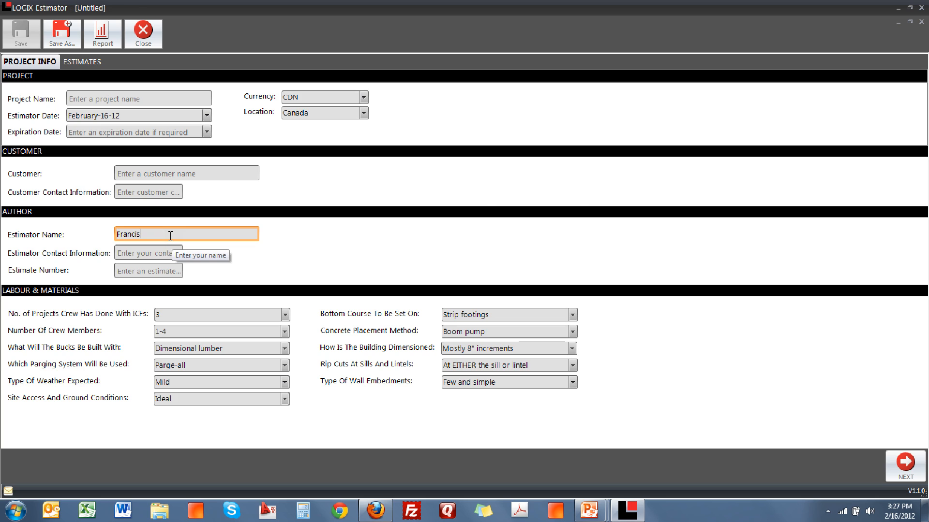
key(Tab)
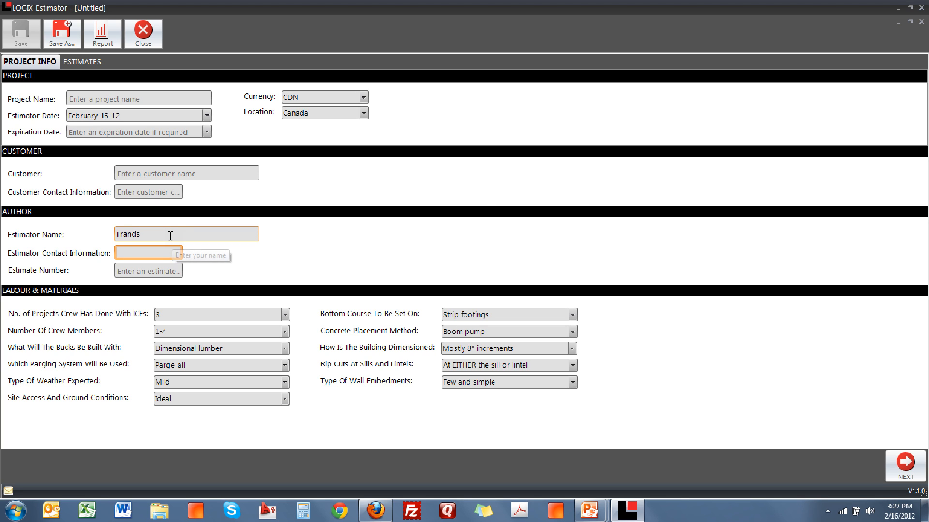
text(55)
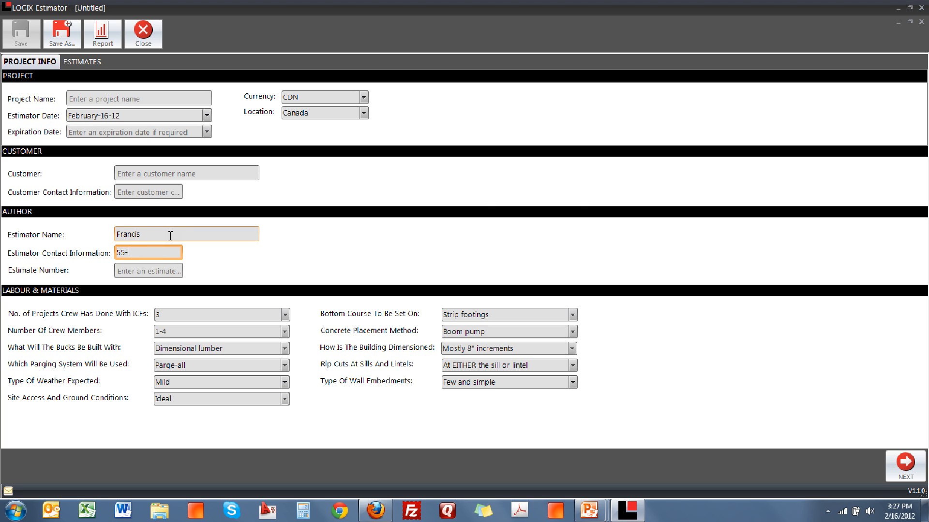
text(5-555-5555)
key(Tab)
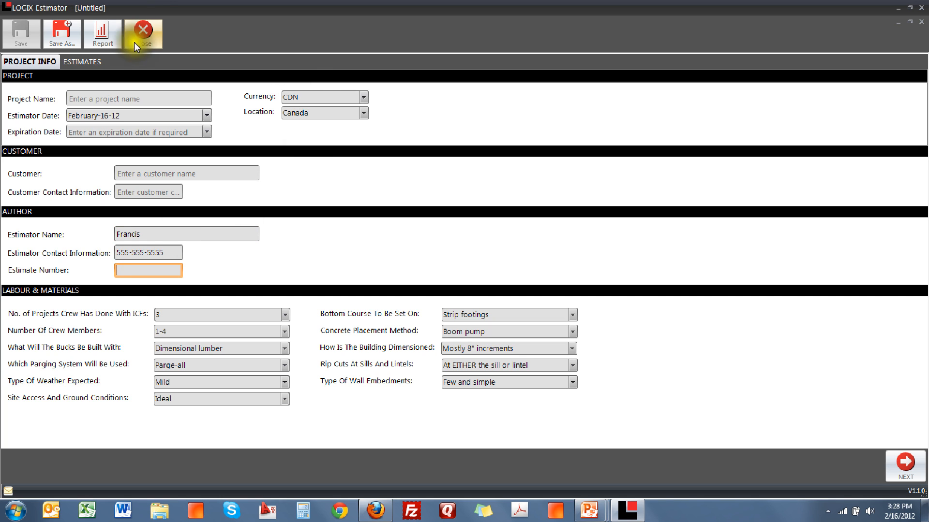
- Close the current estimate without saving its changes and start a new one
click(147, 35)
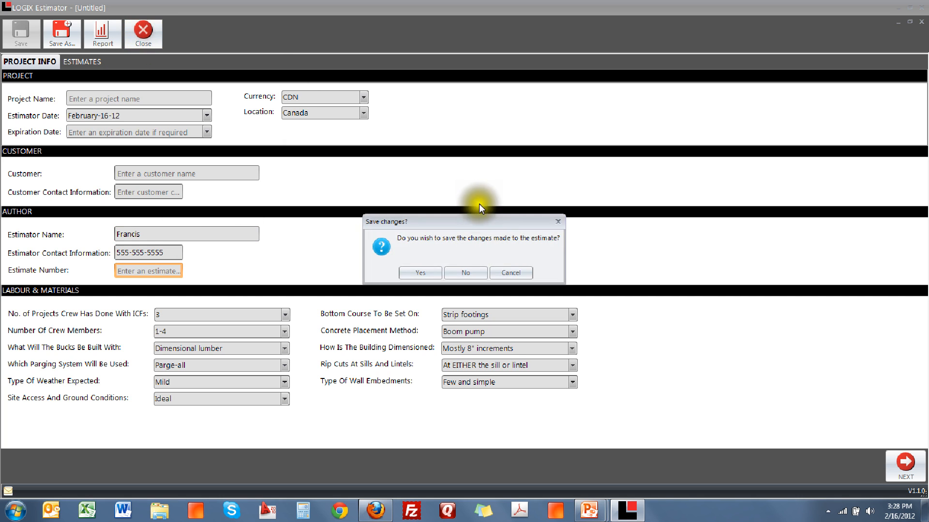
click(448, 274)
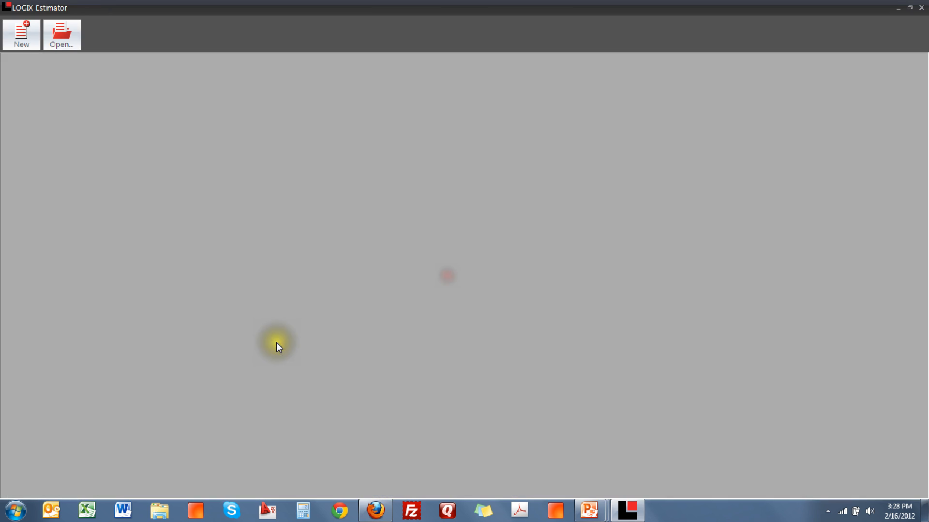
click(19, 34)
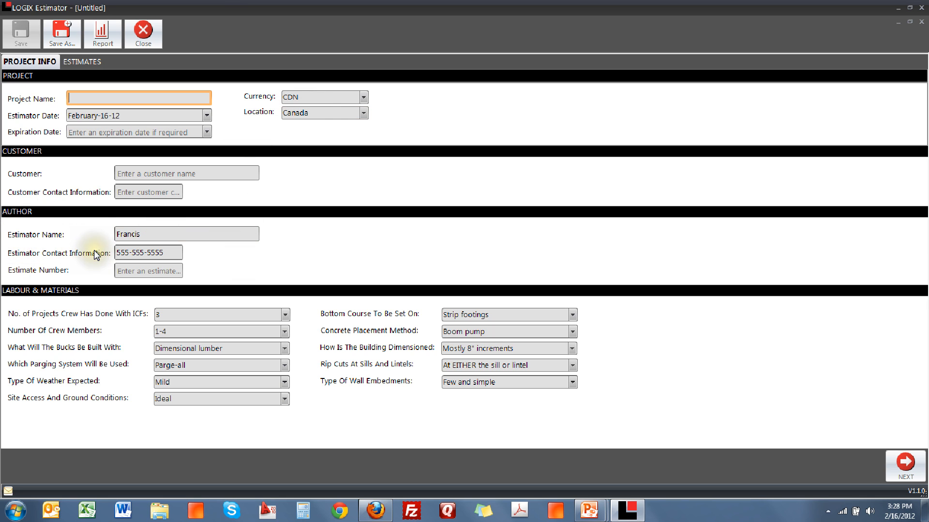
- Check the estimator contact information and the buck material options in the new estimate's project information
click(148, 253)
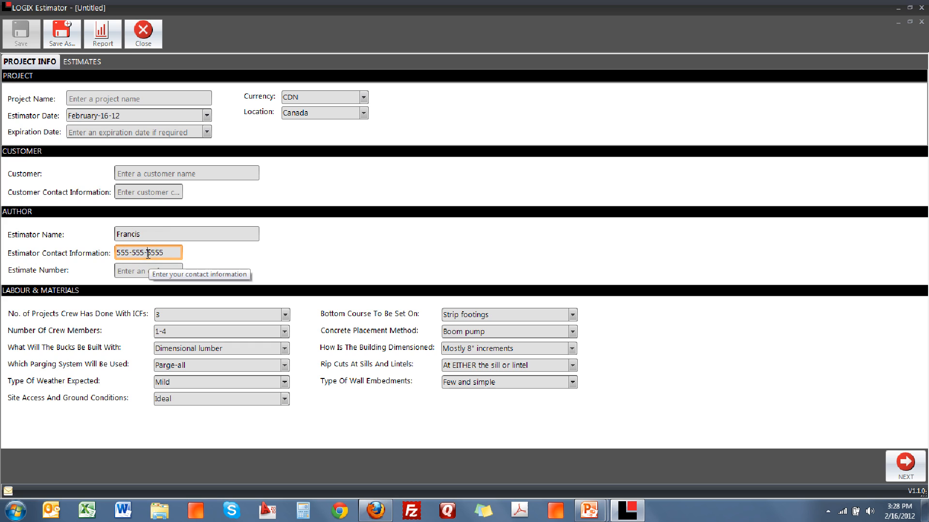
click(147, 255)
click(146, 254)
click(146, 254)
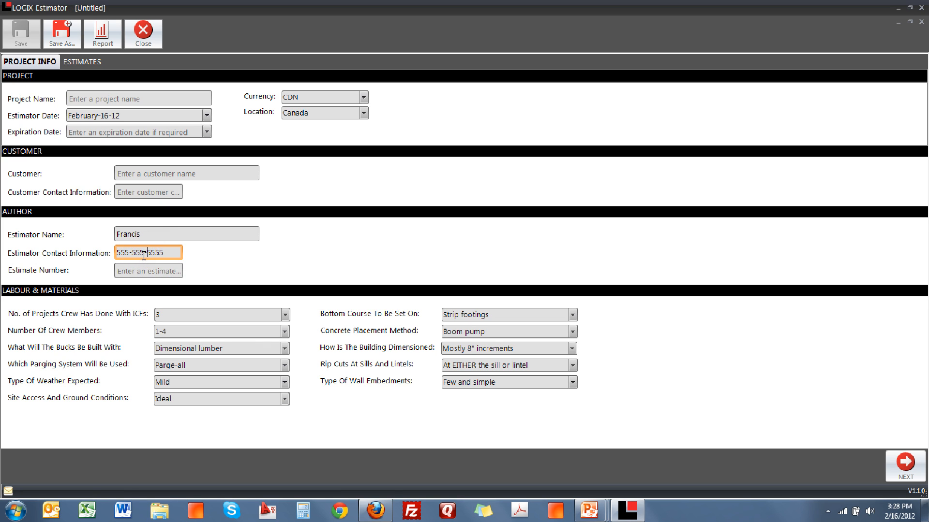
click(145, 255)
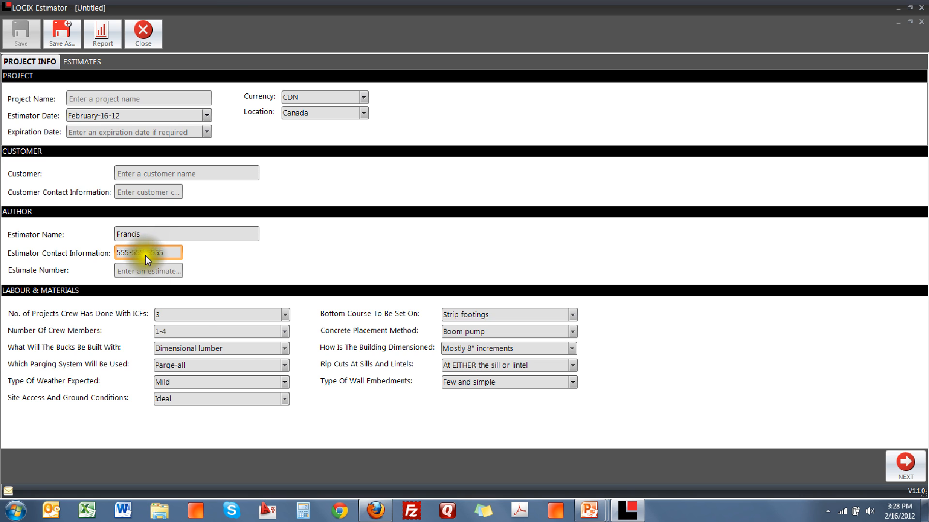
click(236, 349)
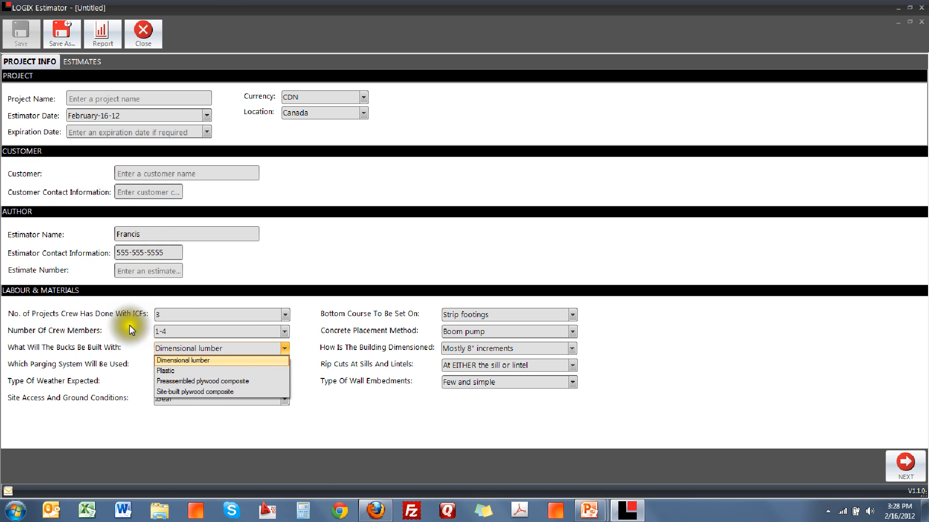
click(452, 421)
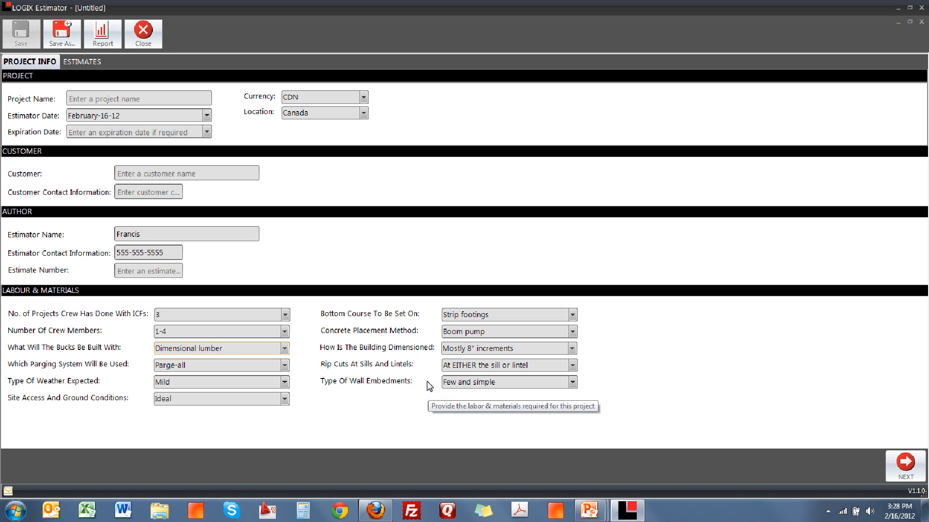
click(426, 383)
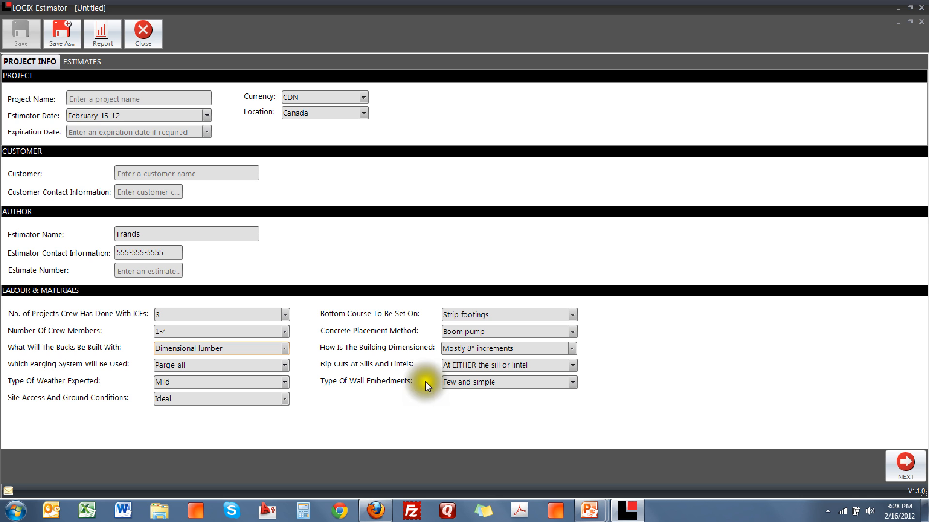
- Set the wall height to 10 ft and the wall length to 100 ft for Section1 of BuildingPart1 in the estimates
click(77, 60)
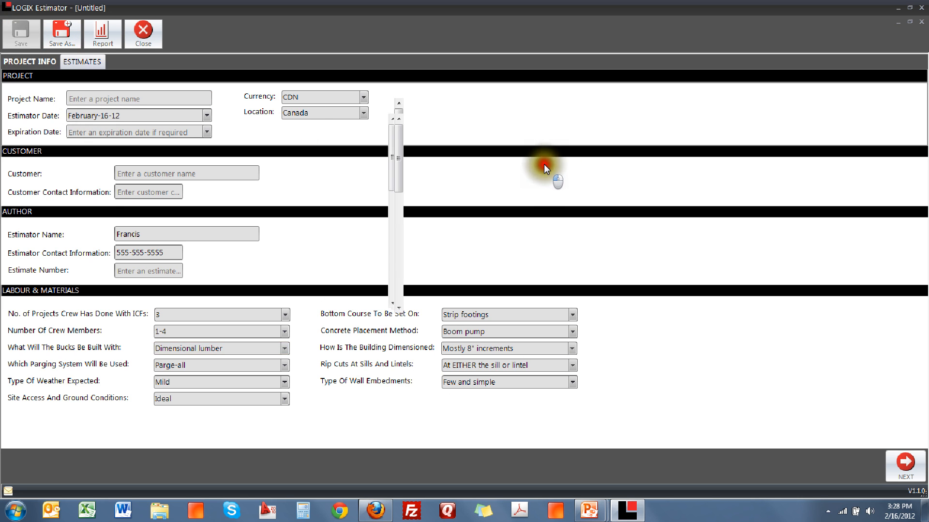
click(233, 122)
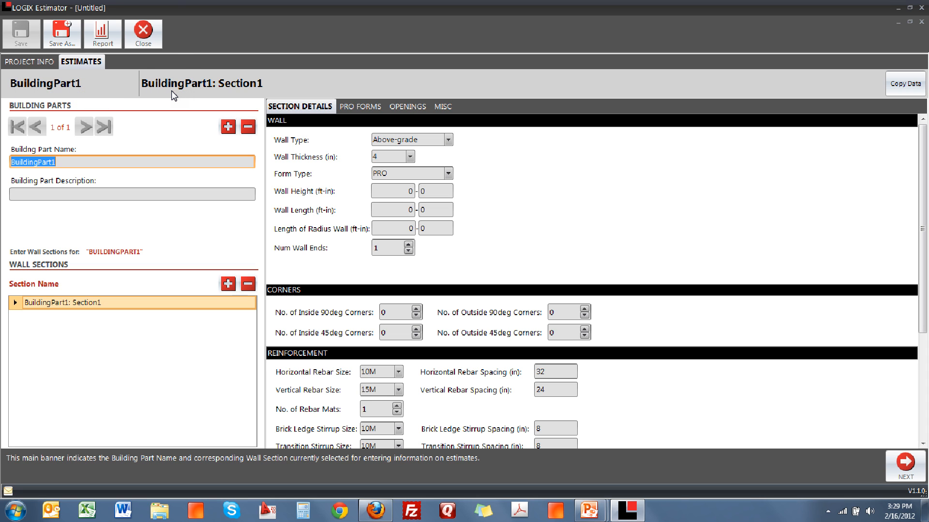
click(393, 190)
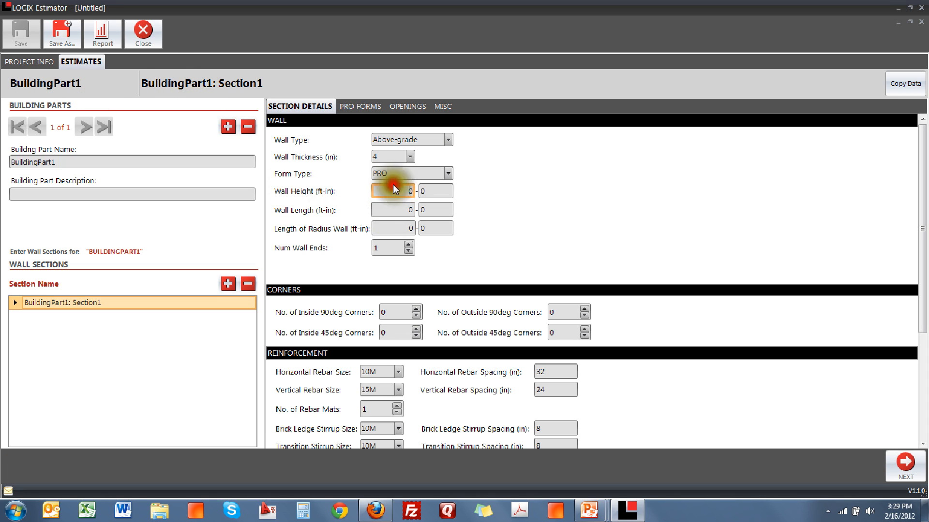
text(10)
key(Tab)
key(Tab)
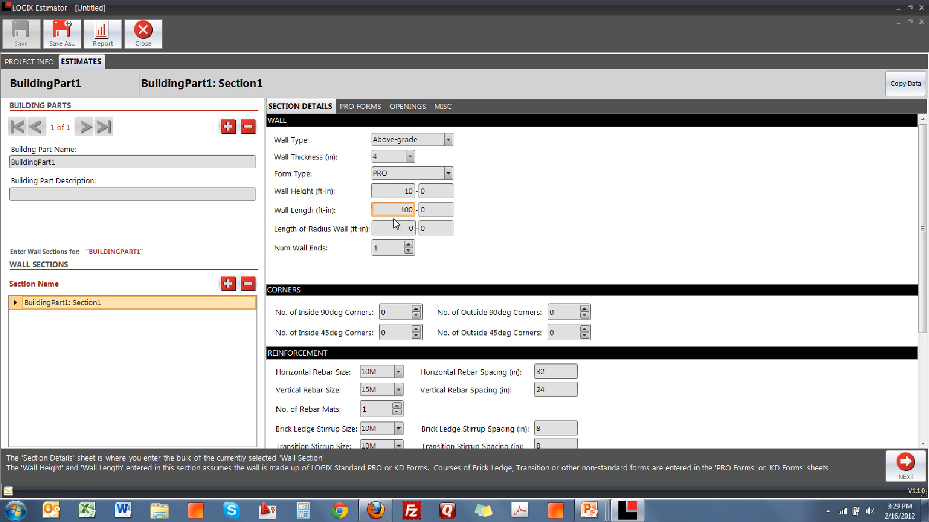
- Generate the preliminary estimate results and review the rebar and concrete tables
click(101, 35)
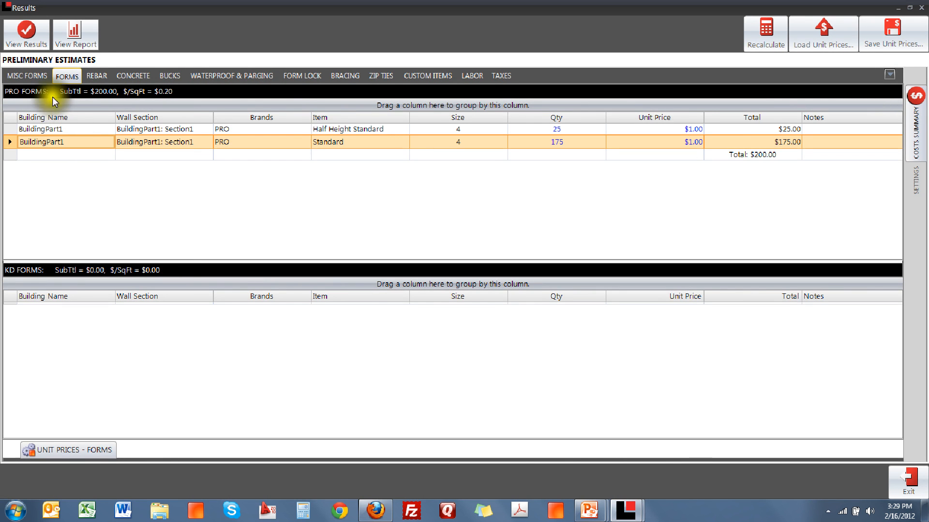
click(96, 77)
click(127, 77)
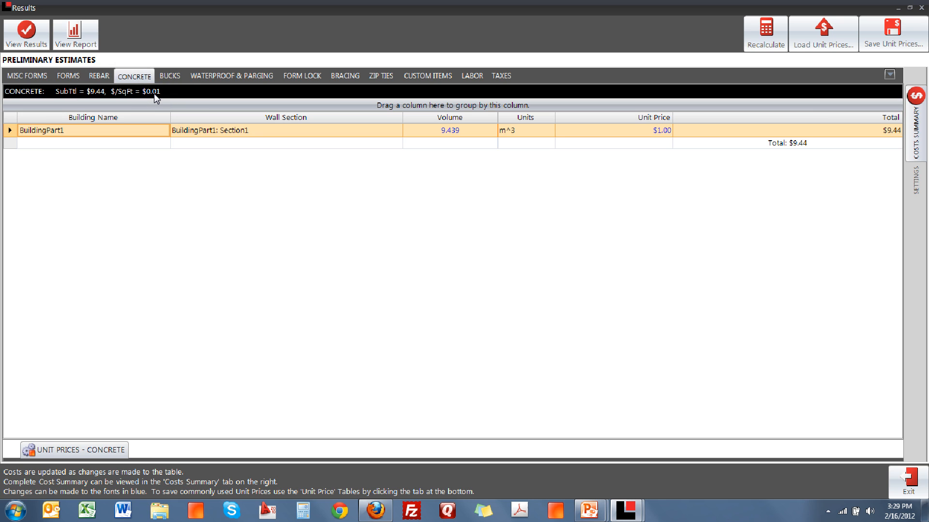
- Set the quantity of Half Height Standard PRO forms to 0 in the forms estimate
click(77, 76)
click(556, 129)
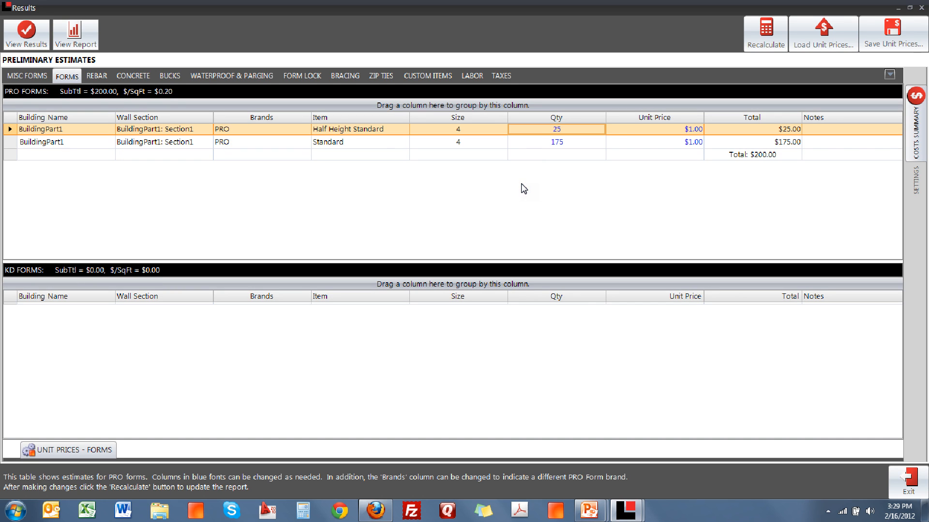
text(0)
key(Return)
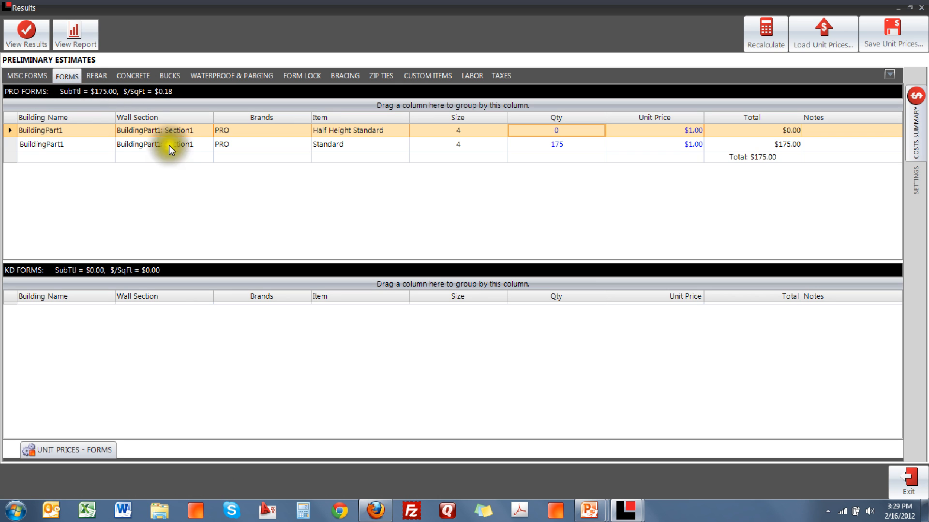
- Review the costs summary and the unit price tables for forms
mouse_move(918, 147)
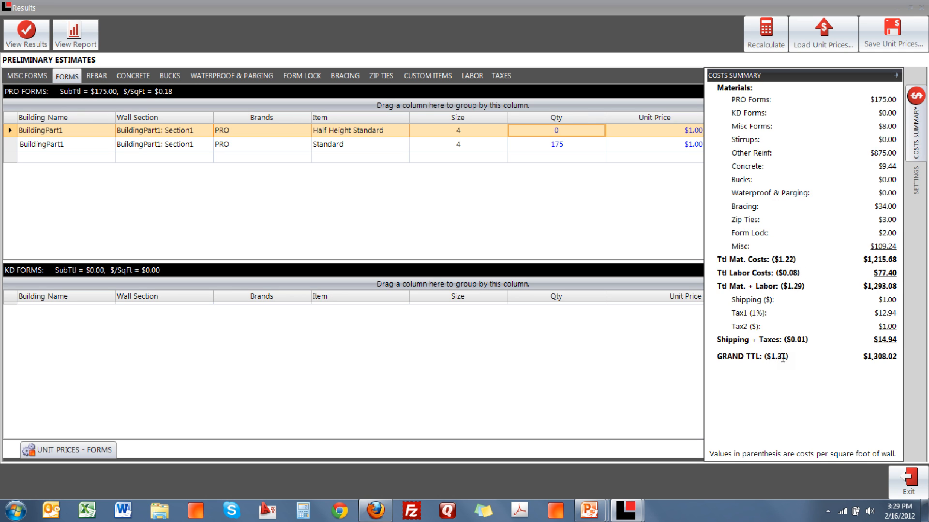
click(373, 194)
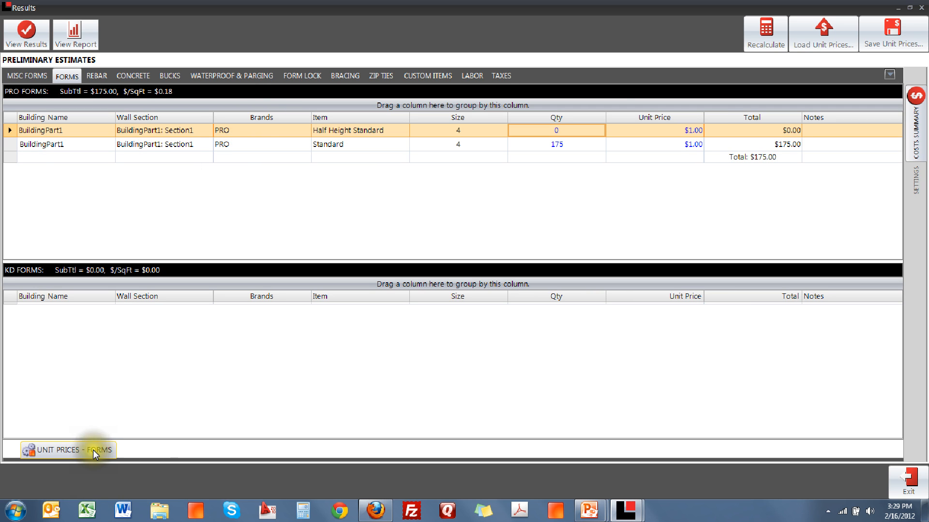
mouse_move(93, 450)
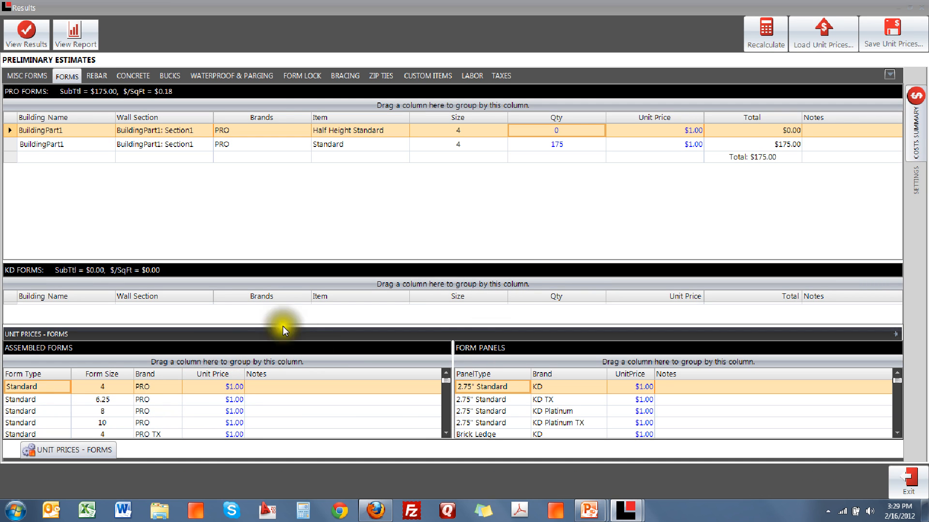
click(606, 201)
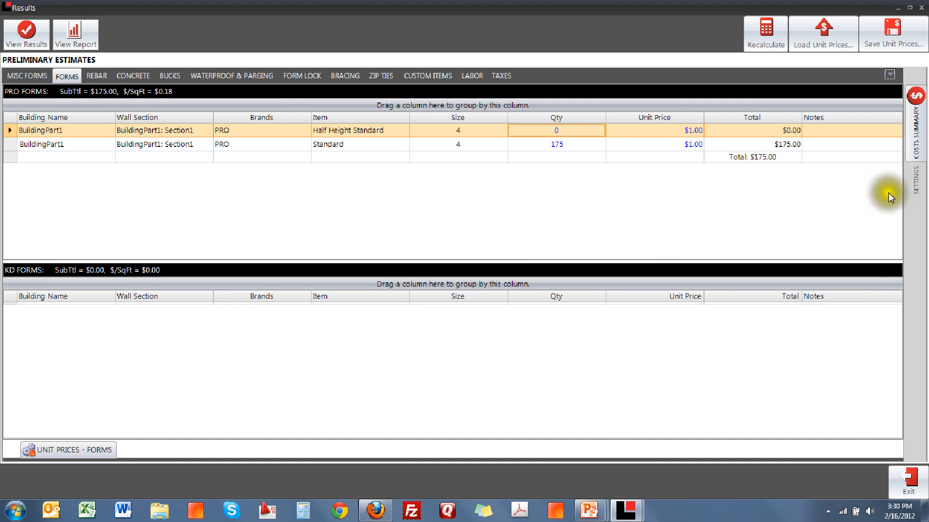
- Pin the costs summary open beside the forms tables and widen it to about half of the window
mouse_move(916, 124)
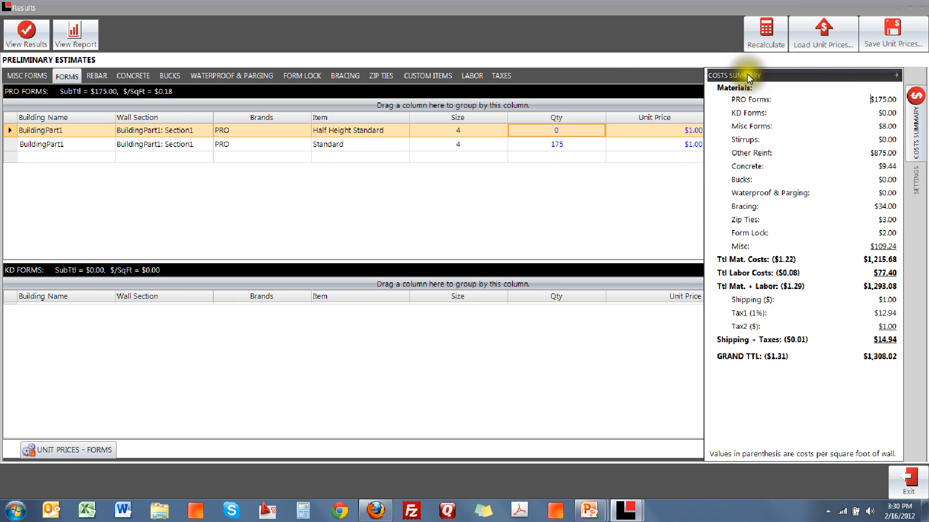
click(897, 79)
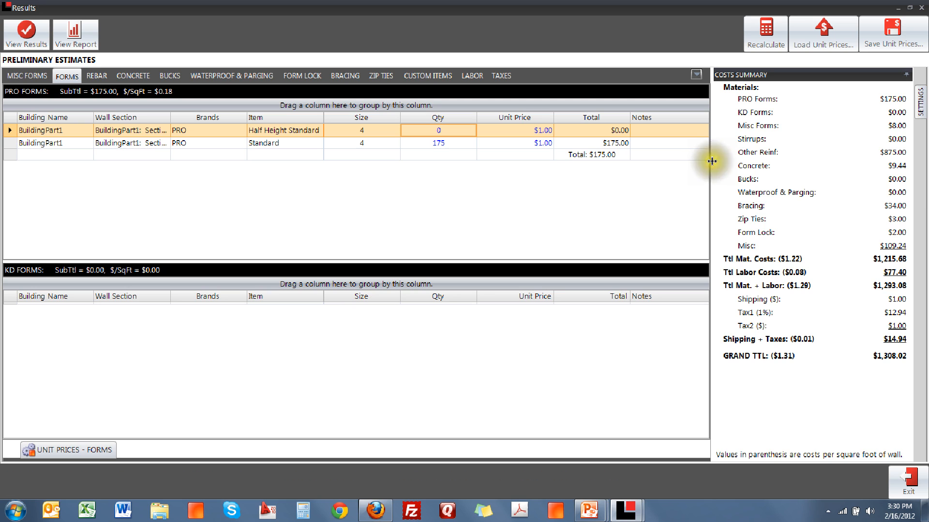
drag(709, 170, 578, 190)
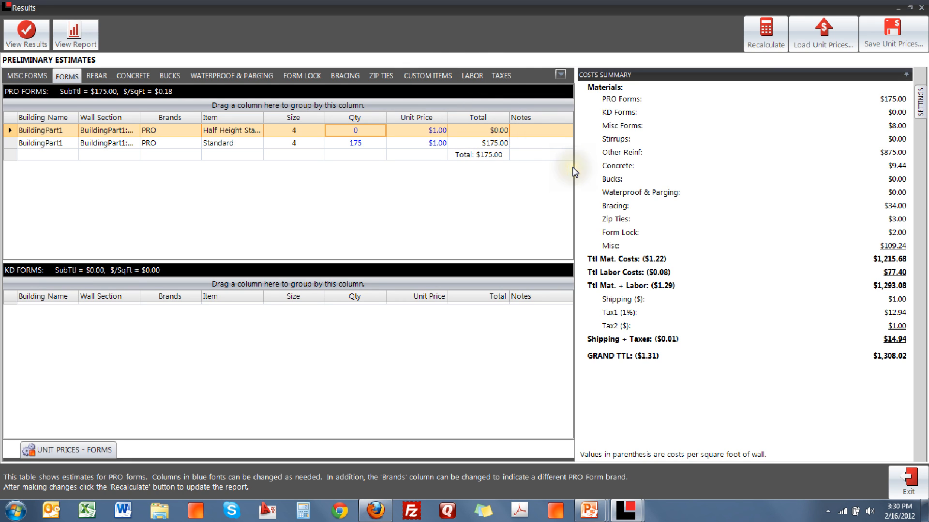
drag(574, 166, 472, 198)
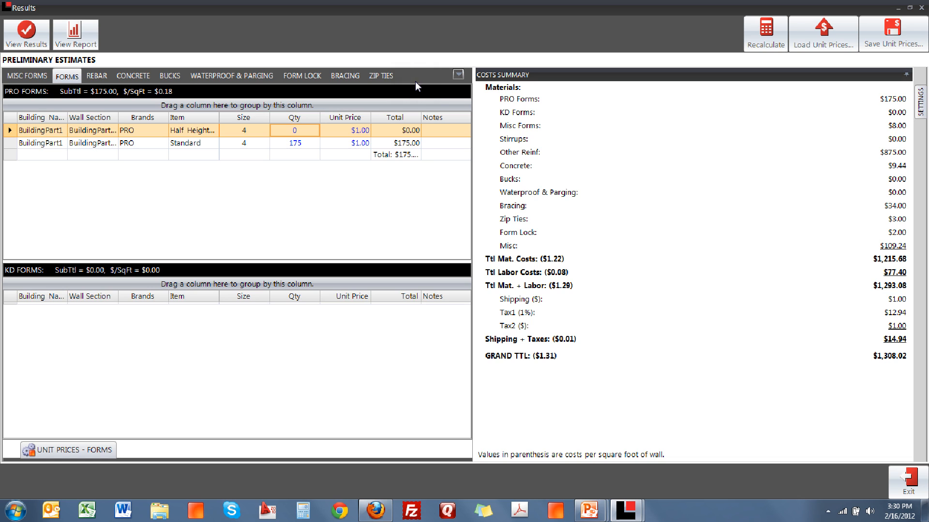
- Show the Custom Items table in the preliminary estimates and review its miscellaneous items
click(461, 73)
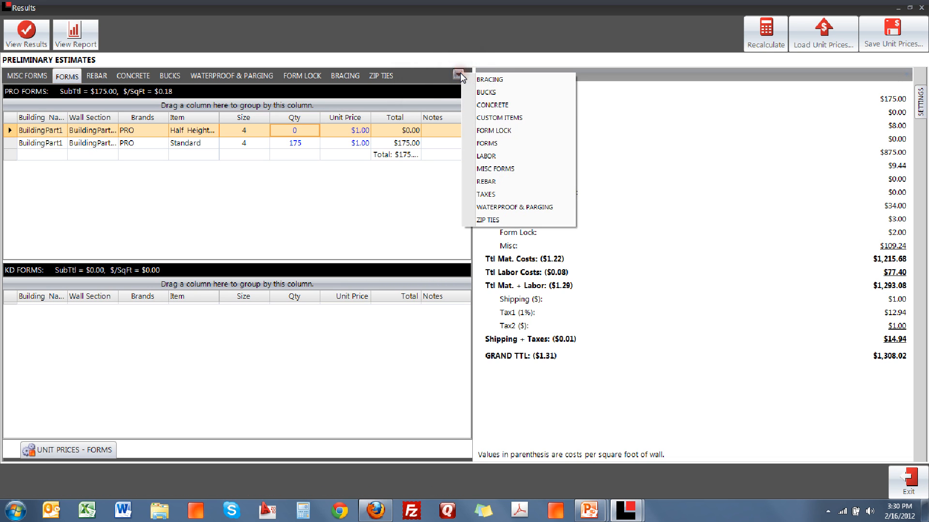
click(498, 117)
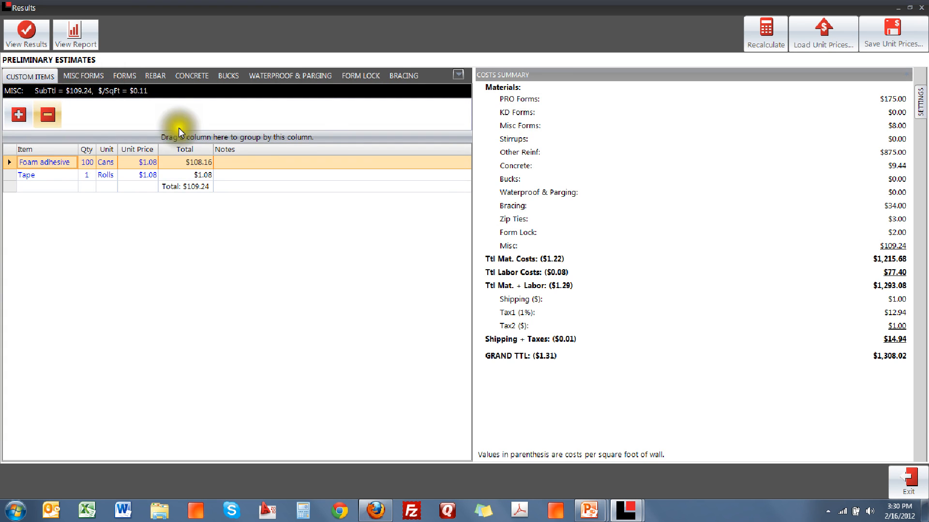
click(315, 107)
click(187, 296)
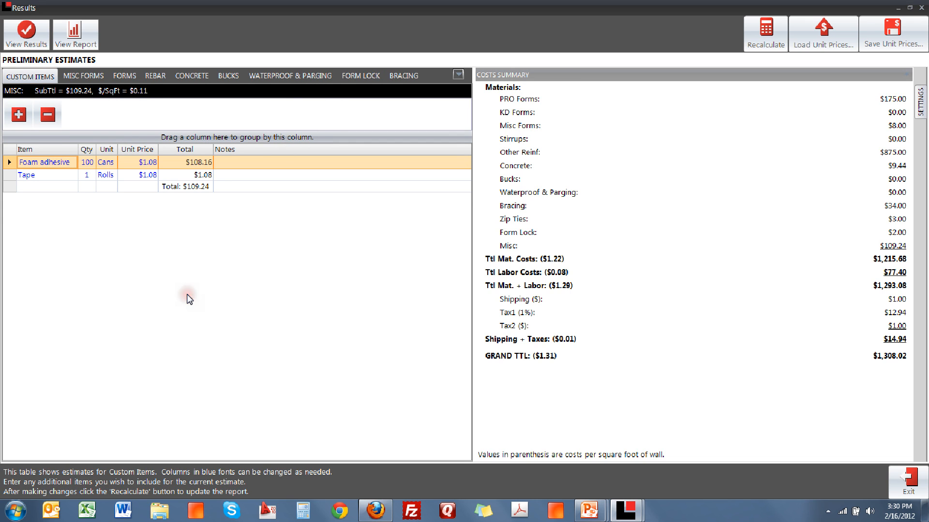
- Unpin the costs summary so it collapses and the Custom Items table fills the window
click(906, 75)
click(822, 293)
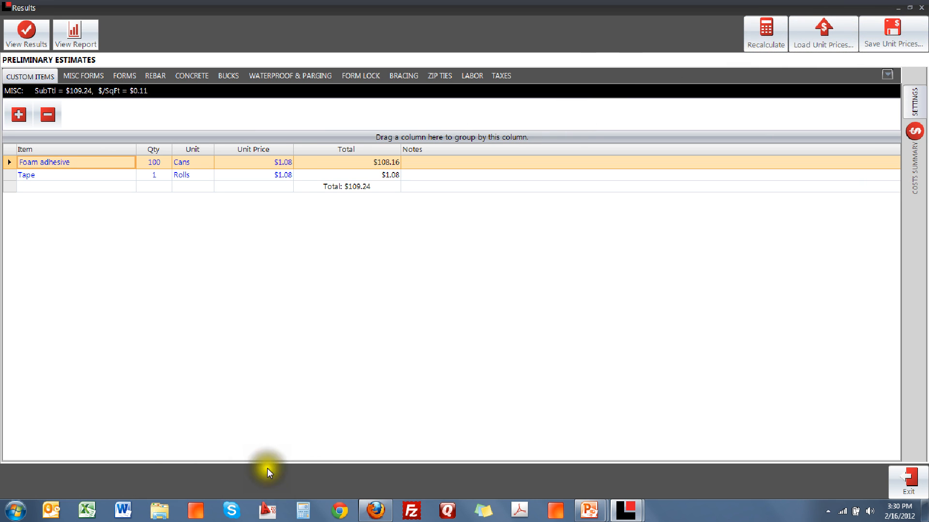
mouse_move(105, 65)
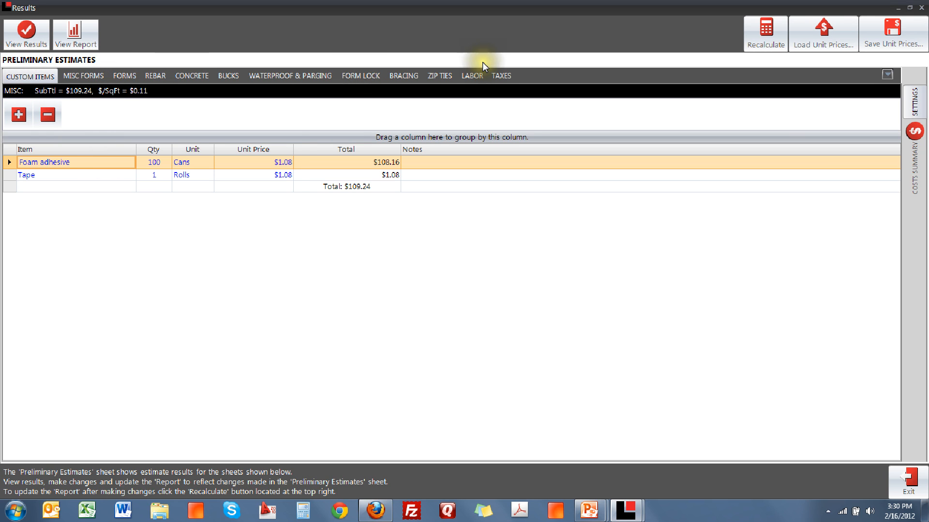
mouse_move(457, 360)
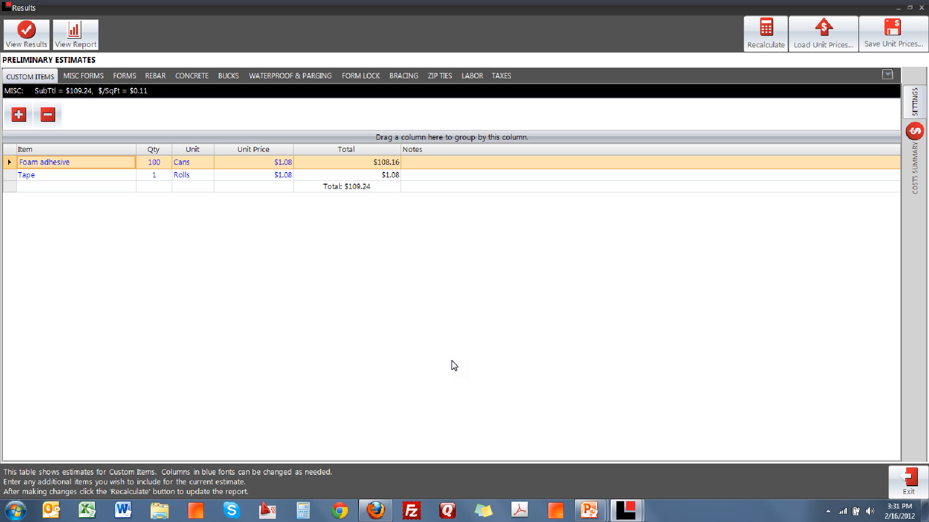
- Switch to the running PowerPoint slide show of Estimator v1.1.0
mouse_move(595, 517)
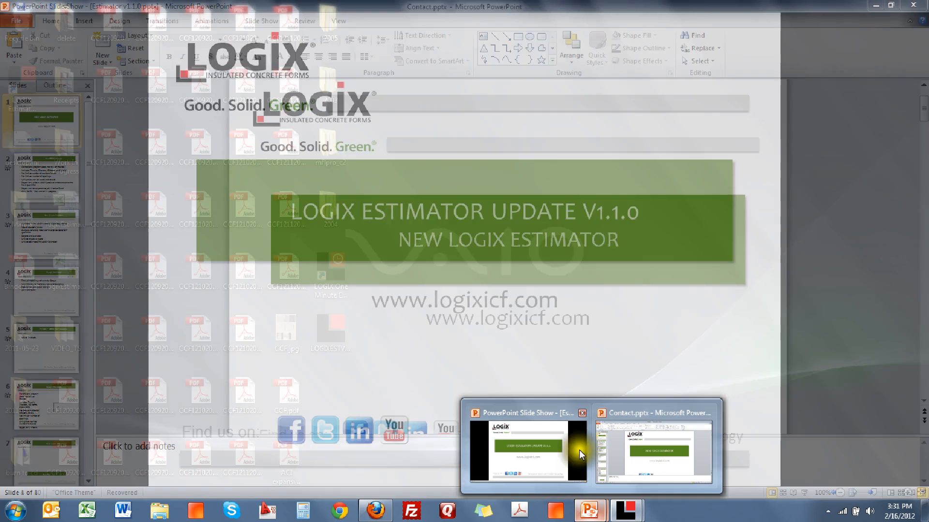
click(576, 448)
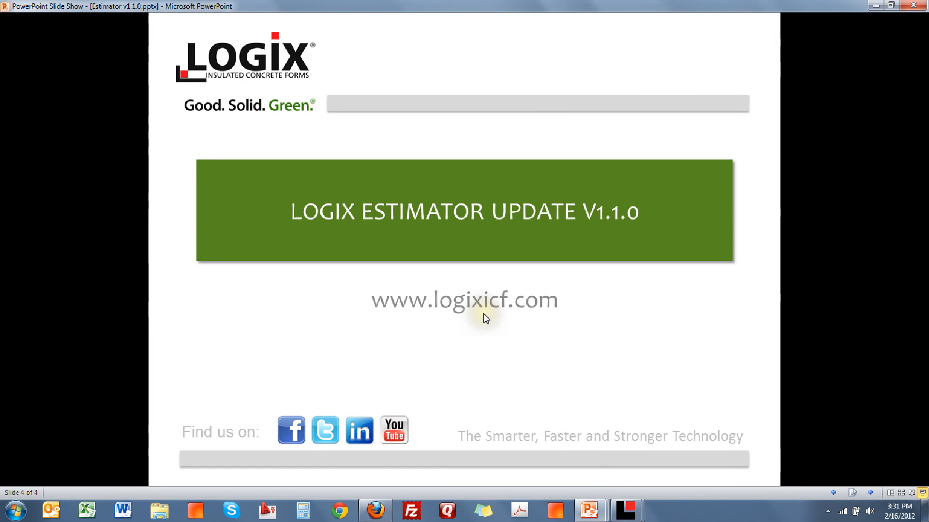